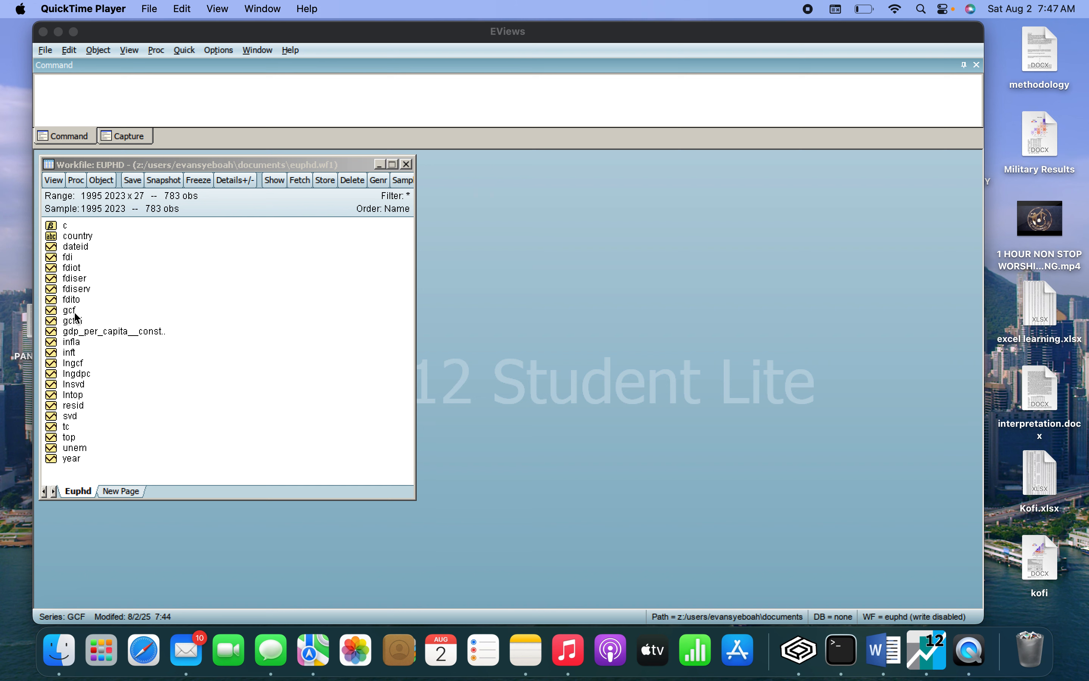
Run a Summary panel unit root test on the gcf series at level, with individual intercept and a user-specified lag of 1.
double_click(75, 311)
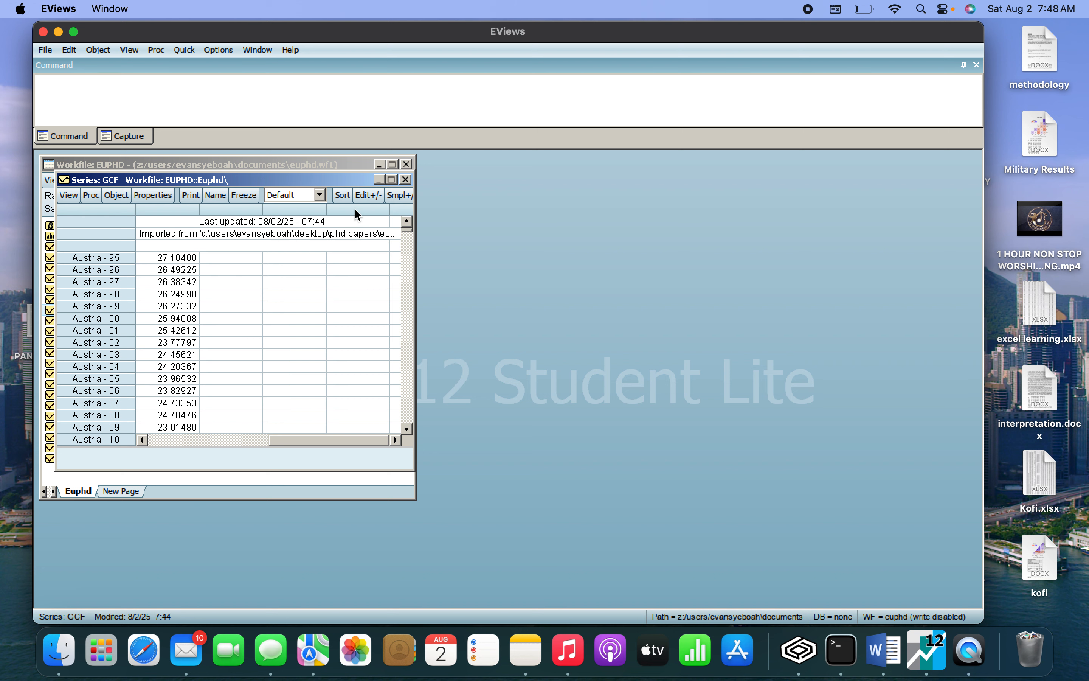
click(410, 181)
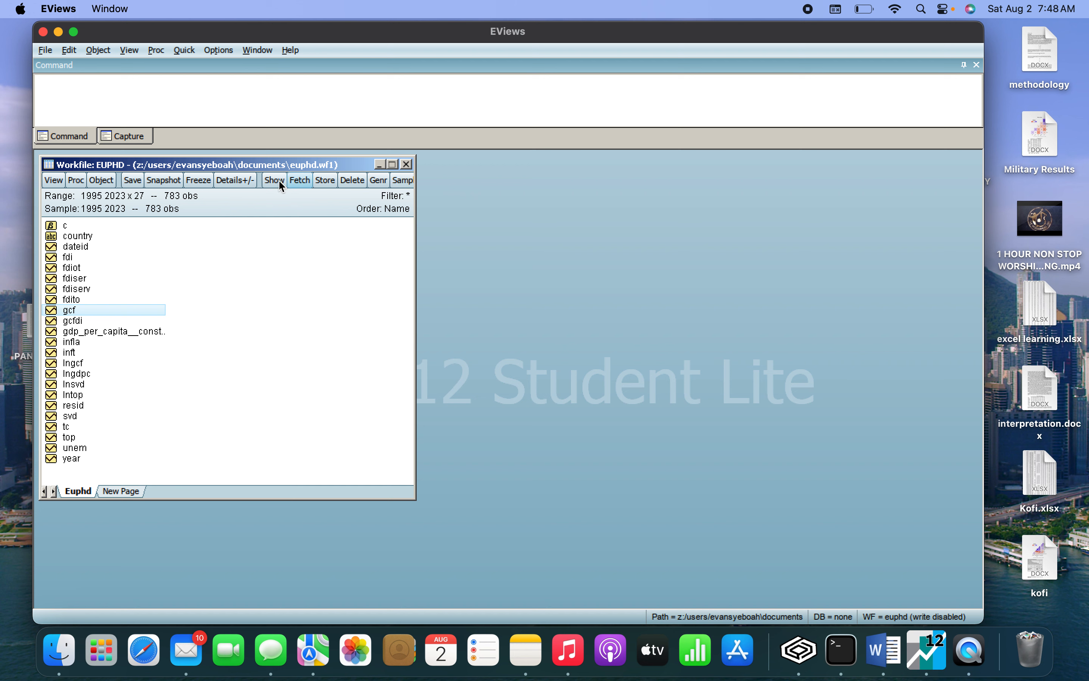
click(185, 50)
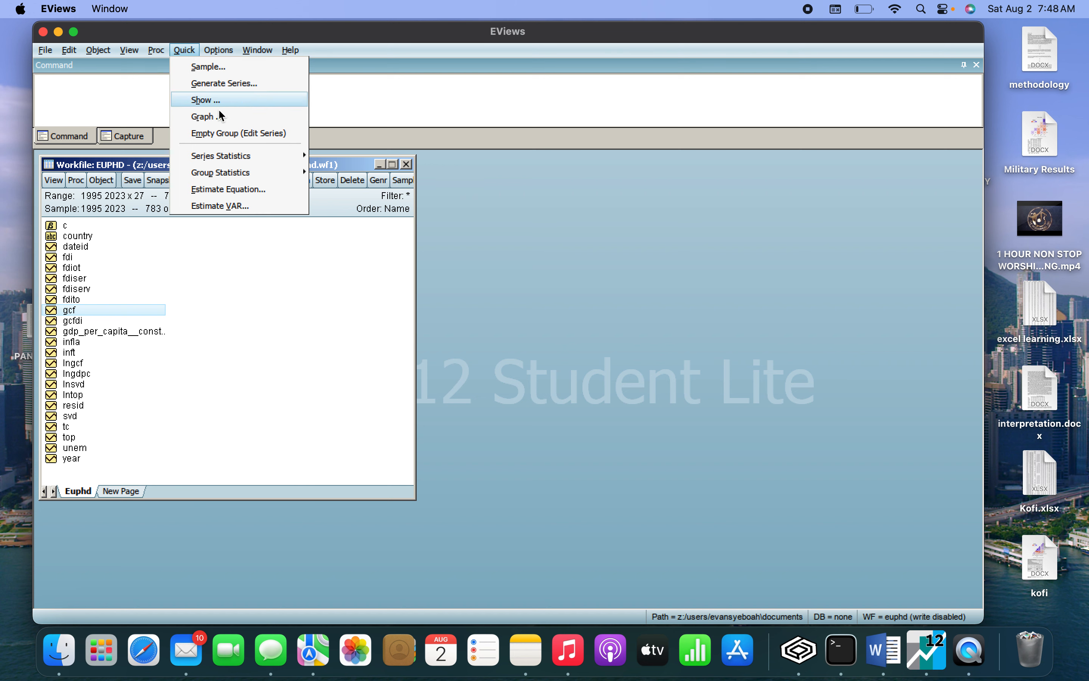
mouse_move(279, 165)
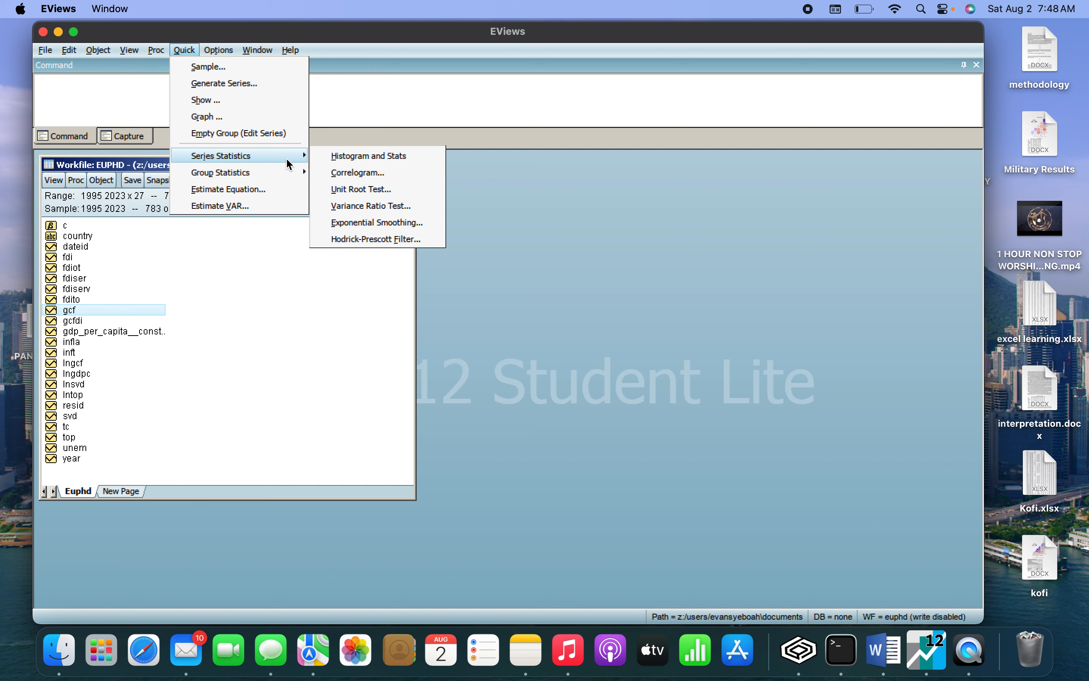
click(346, 192)
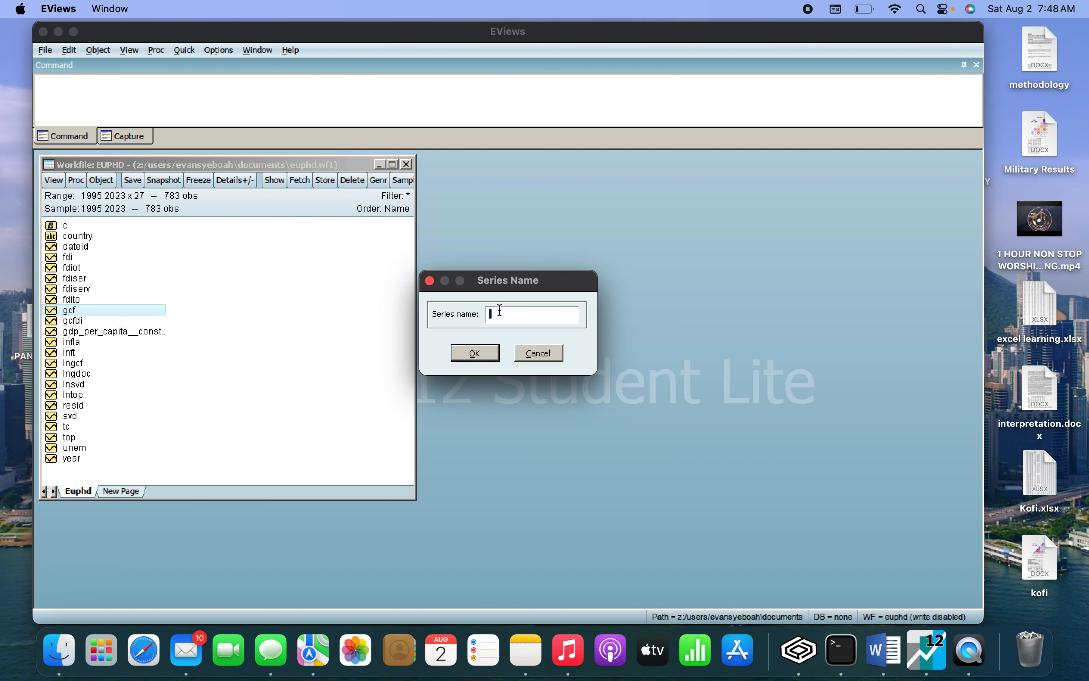
text(g)
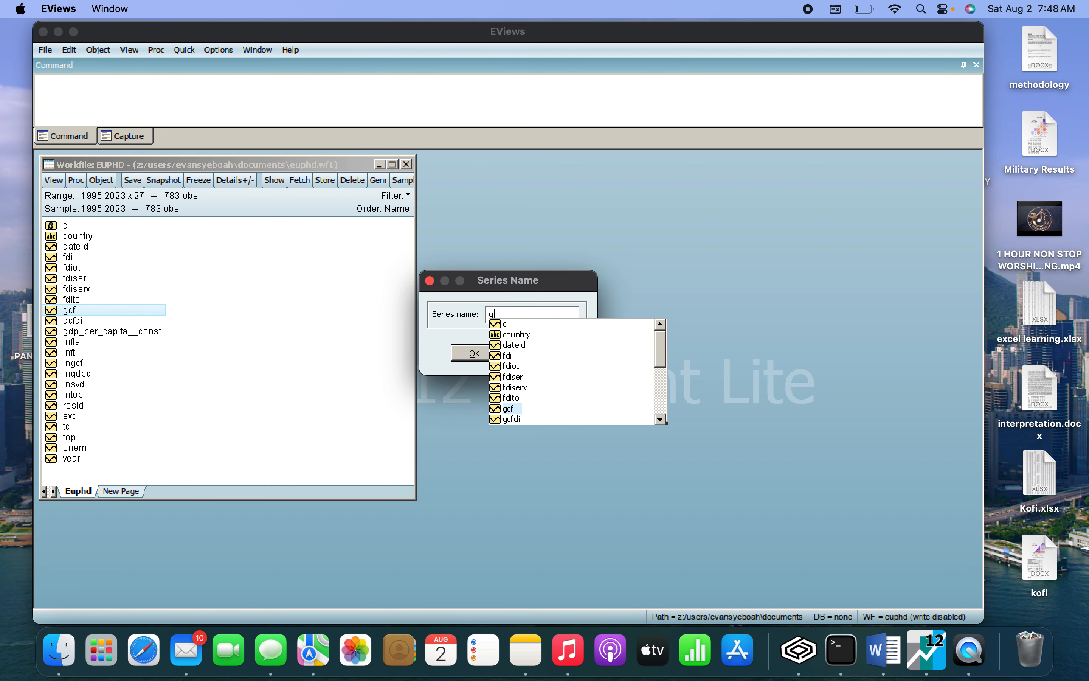
click(513, 408)
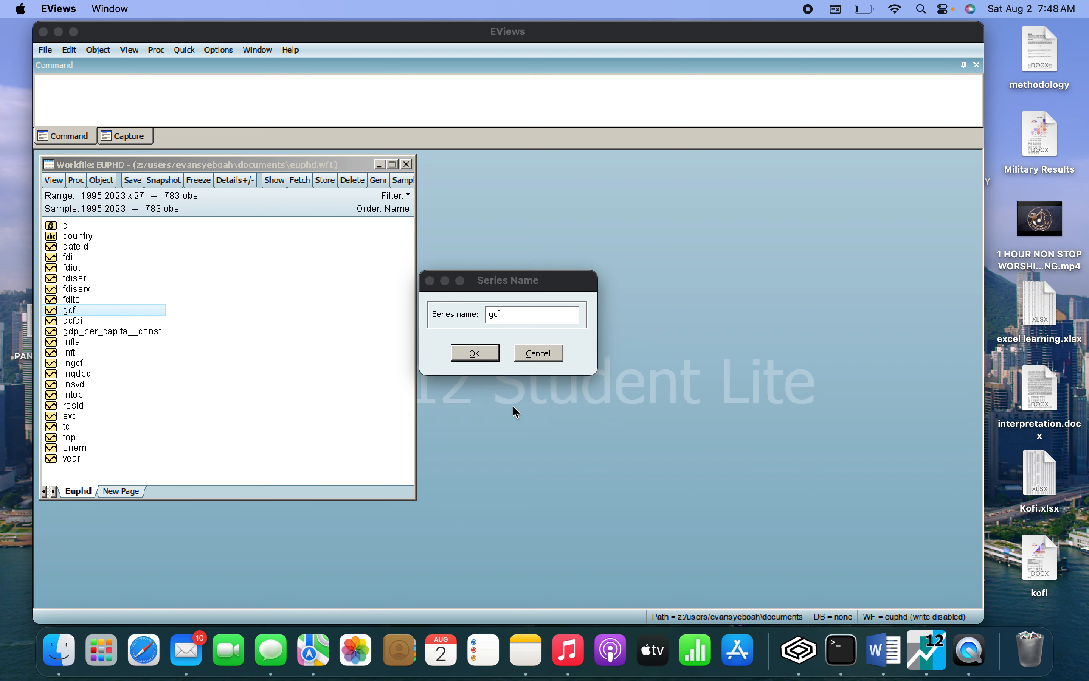
click(464, 356)
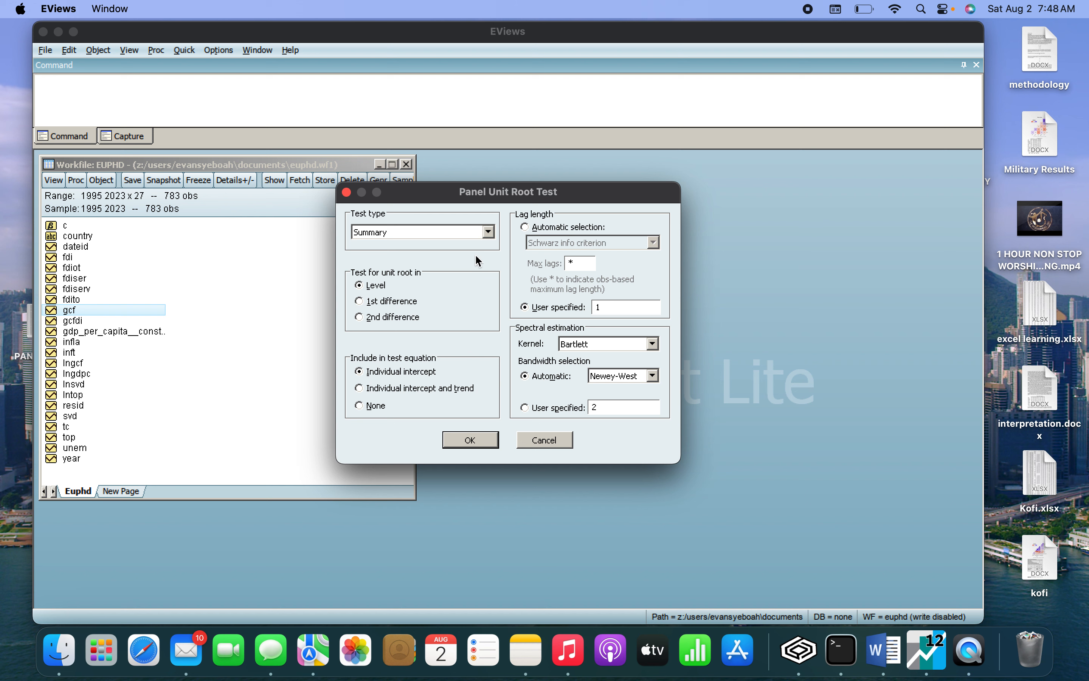
click(489, 232)
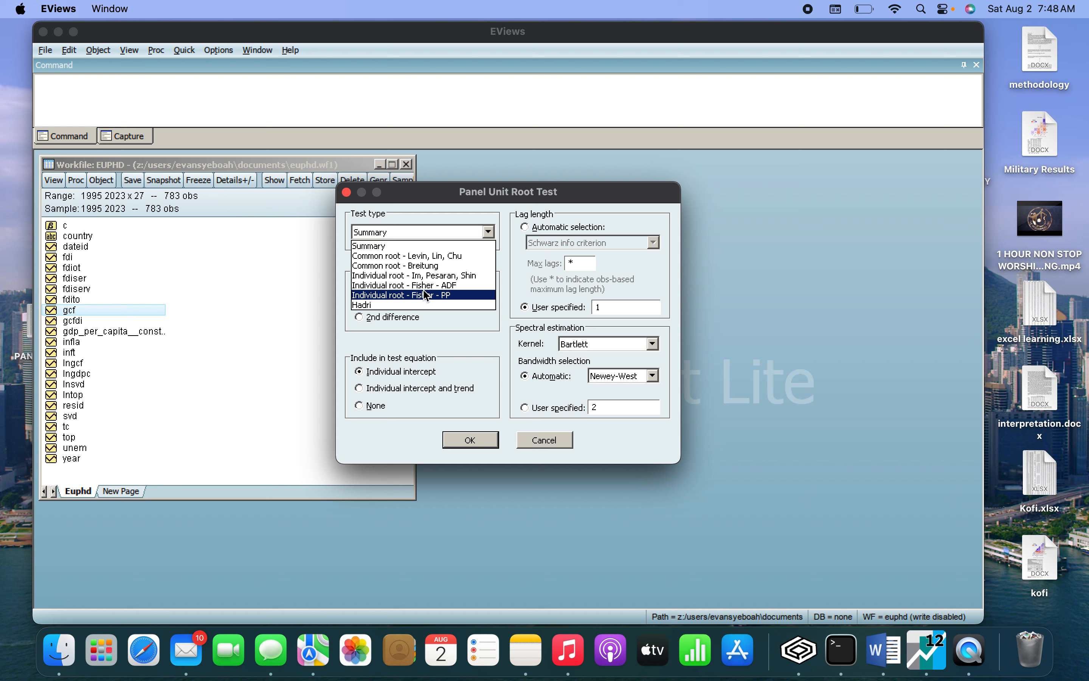
click(442, 330)
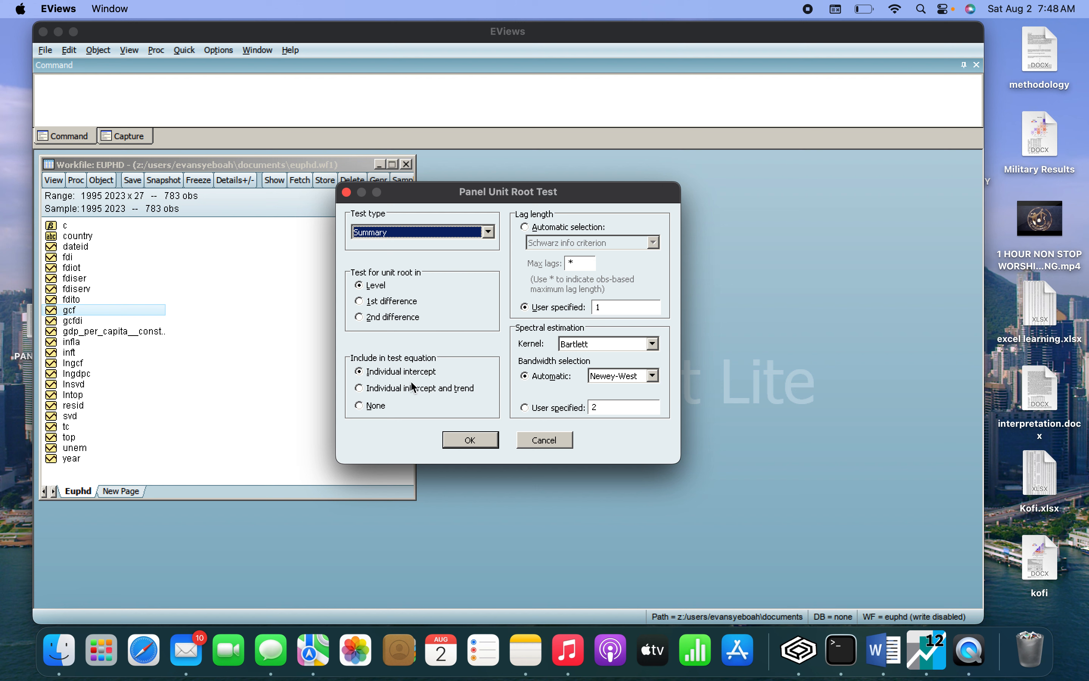
click(471, 440)
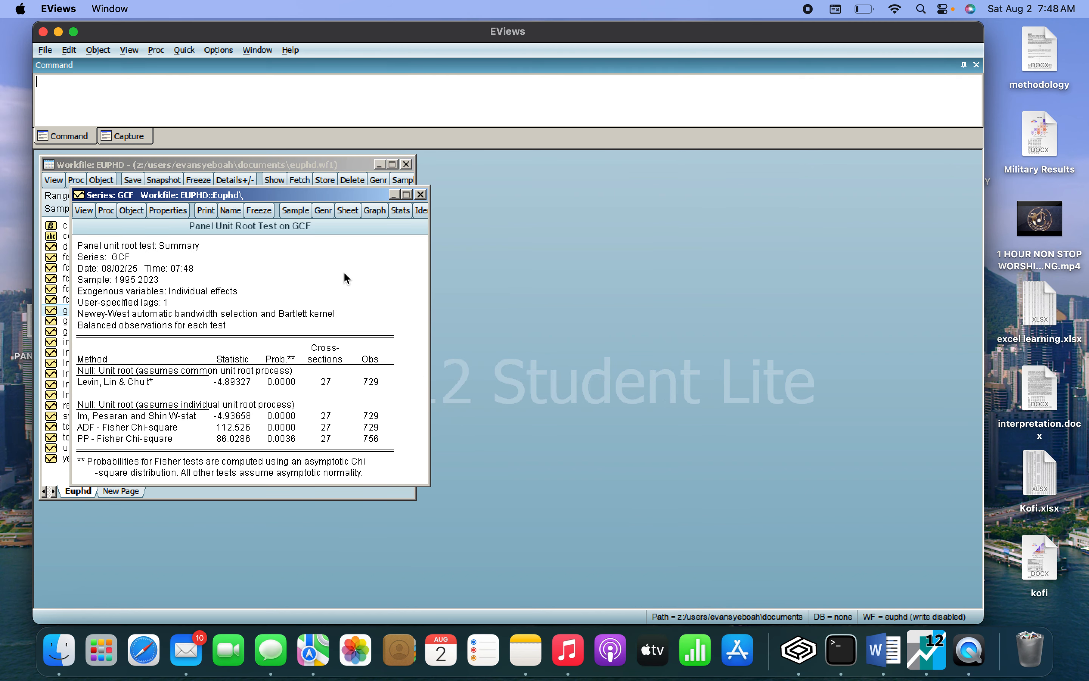
drag(273, 198, 518, 200)
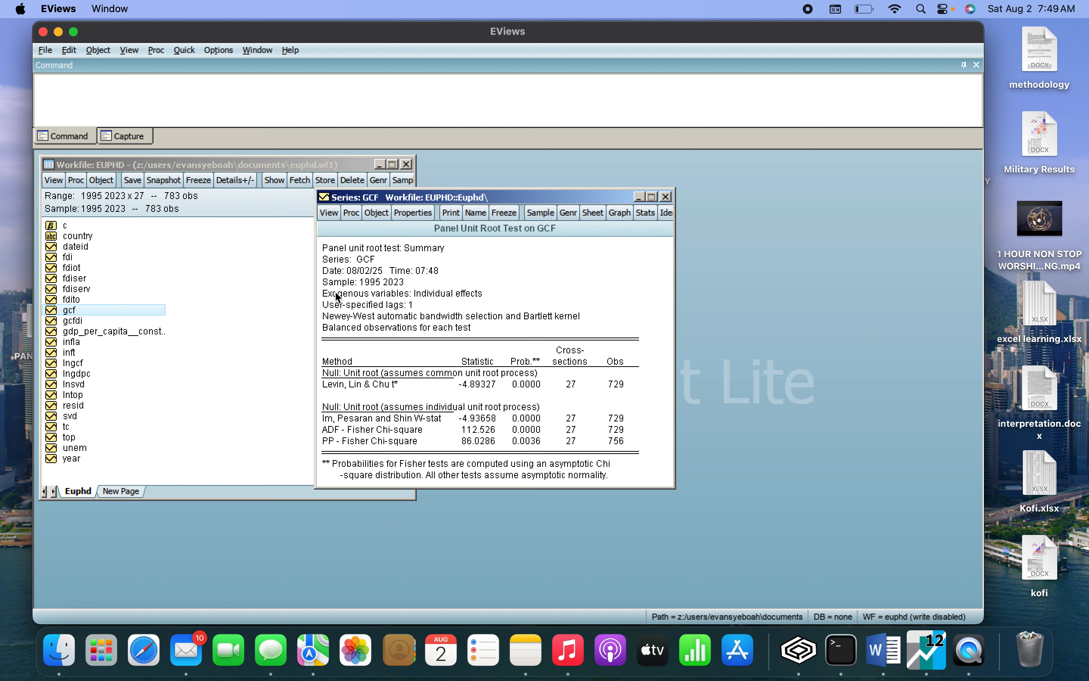
Rerun the cross-sectionally independent unit root test on gcf at level with individual intercept and trend, and close the series after reviewing the results.
click(332, 215)
mouse_move(379, 398)
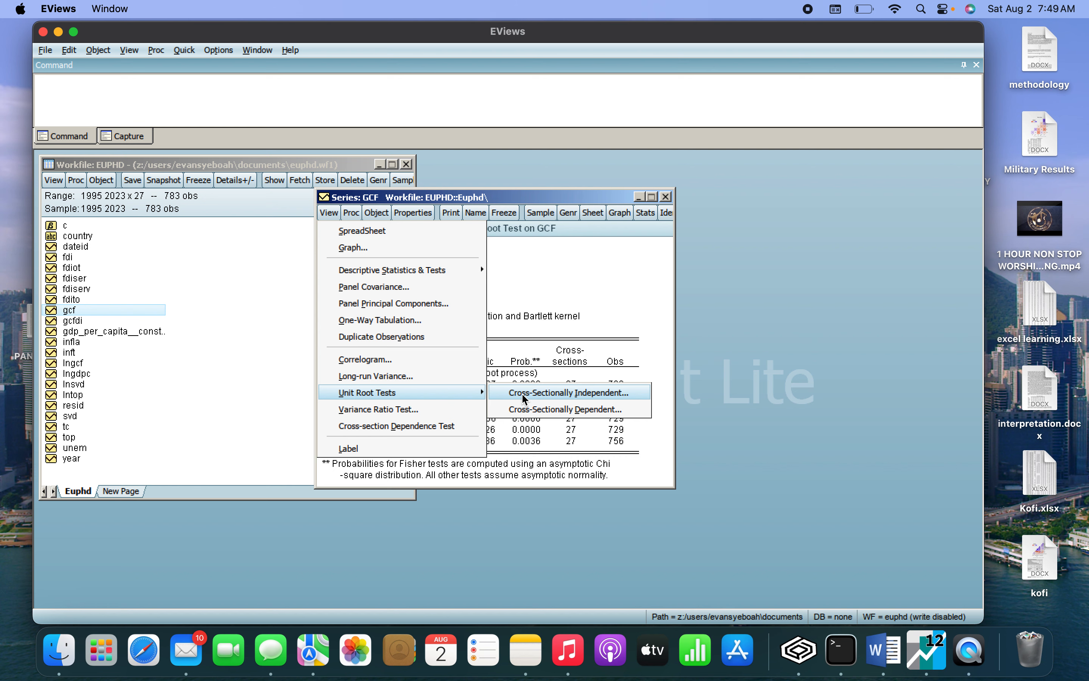
click(524, 397)
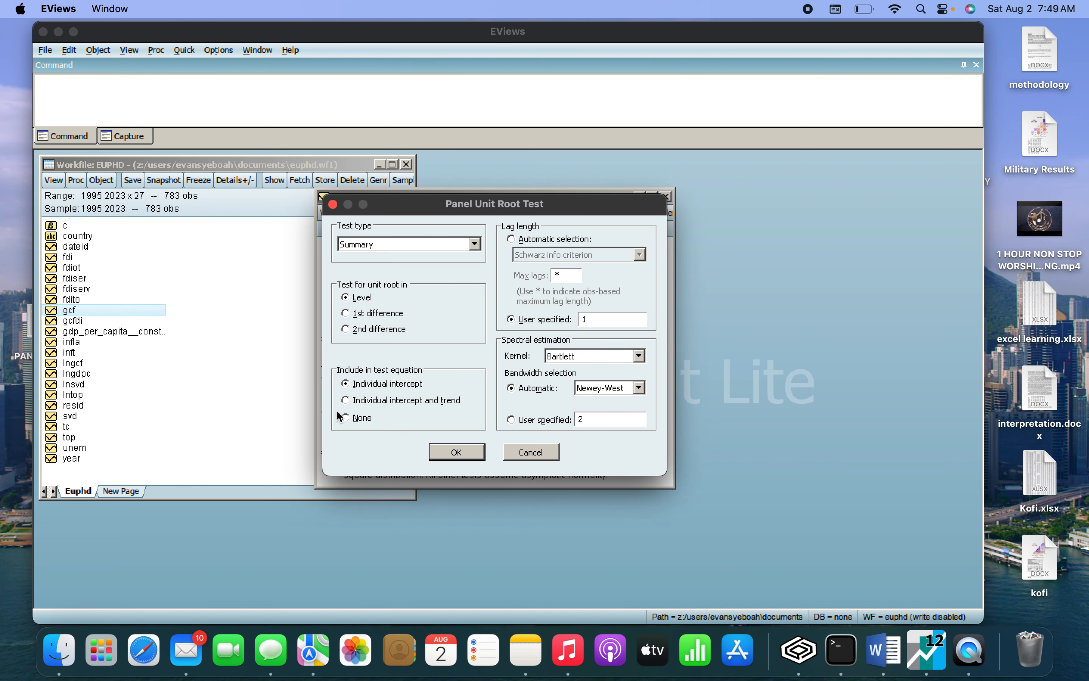
click(346, 401)
click(457, 452)
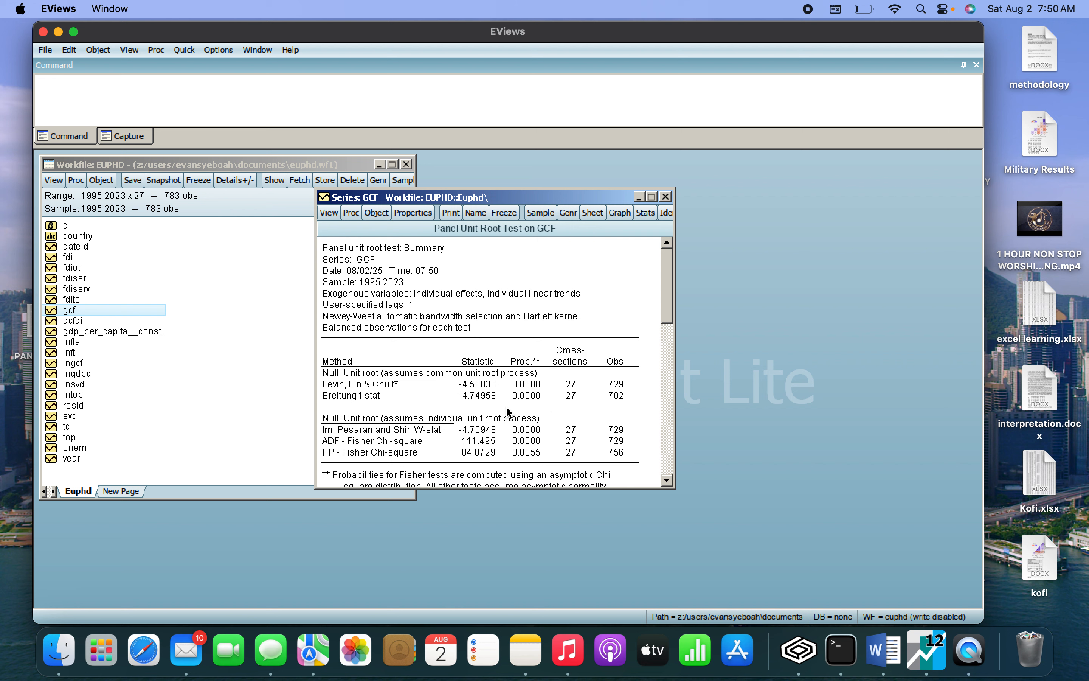
scroll(500, 378, down, 2)
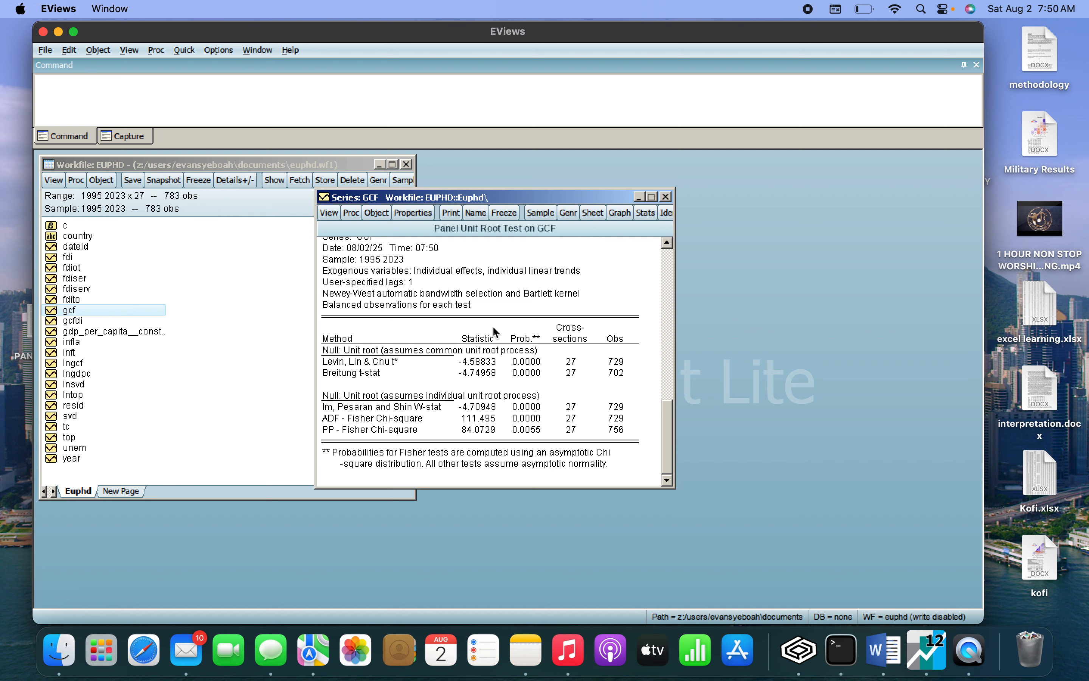
scroll(495, 330, up, 1)
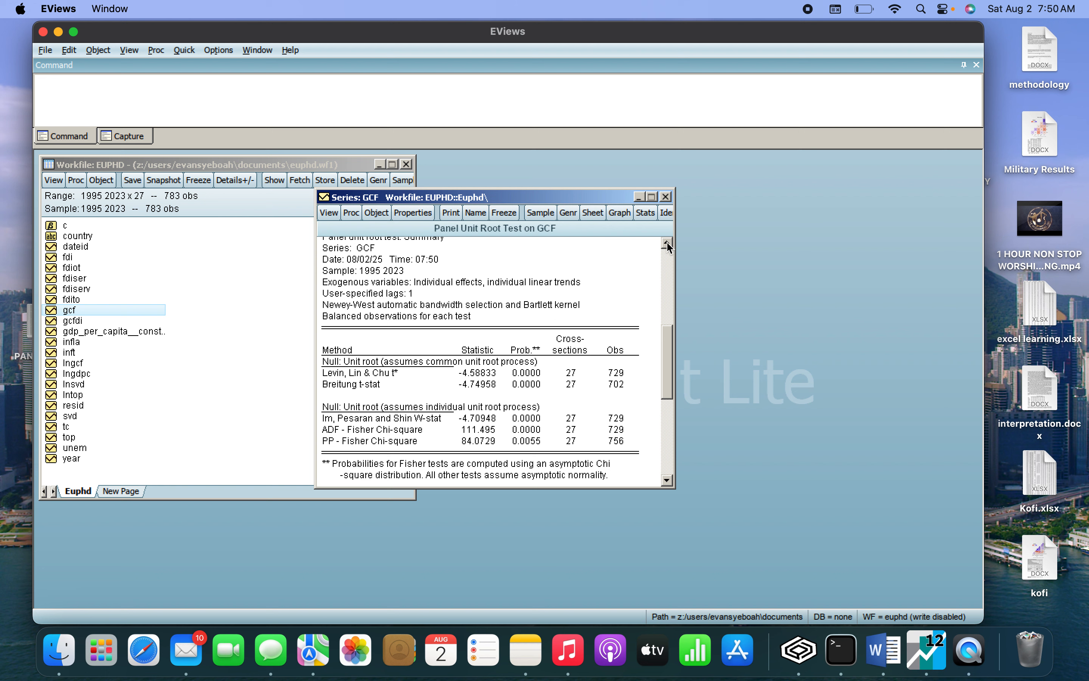
click(666, 197)
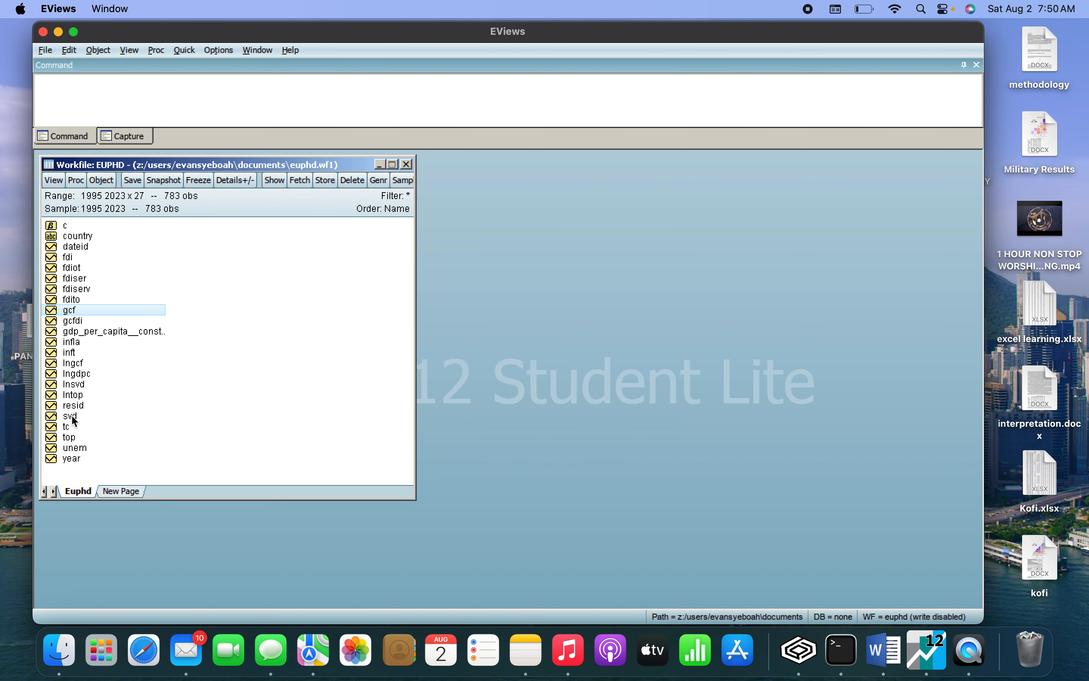
Run a cross-sectionally independent Summary unit root test on lngdpc at level with individual intercept, and close the series.
click(86, 375)
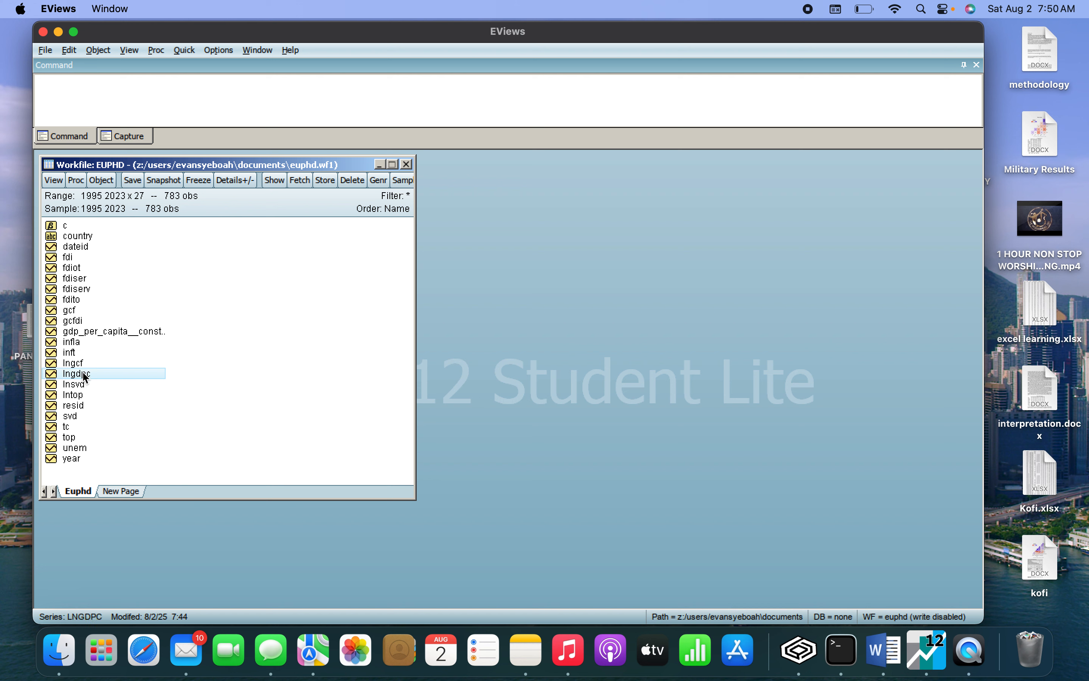
double_click(86, 375)
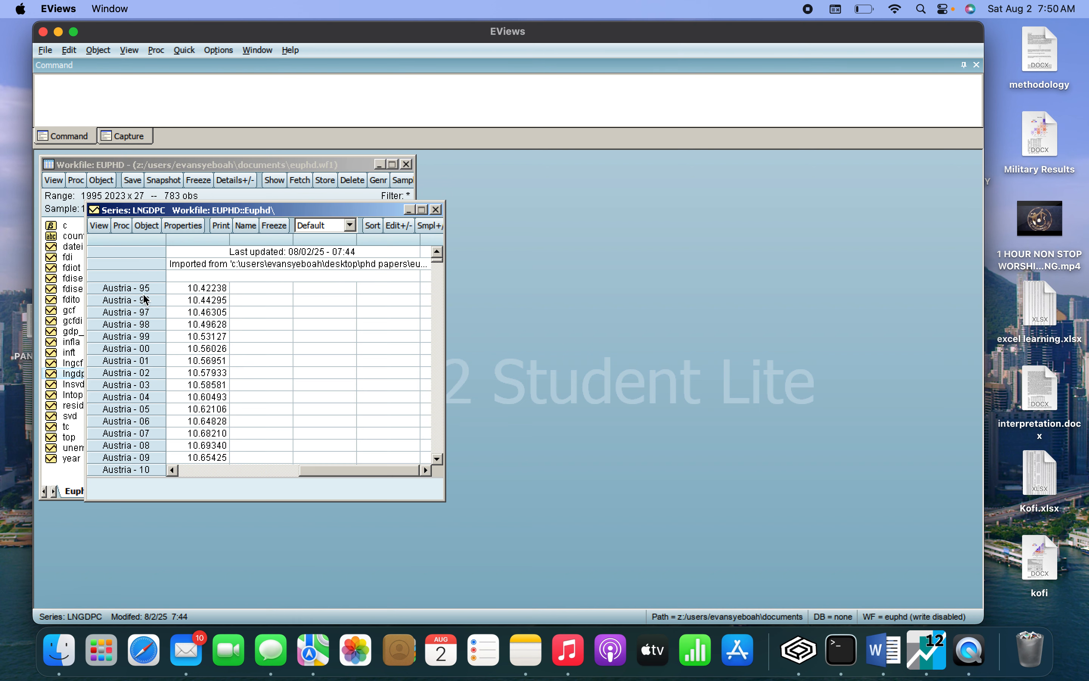
click(101, 226)
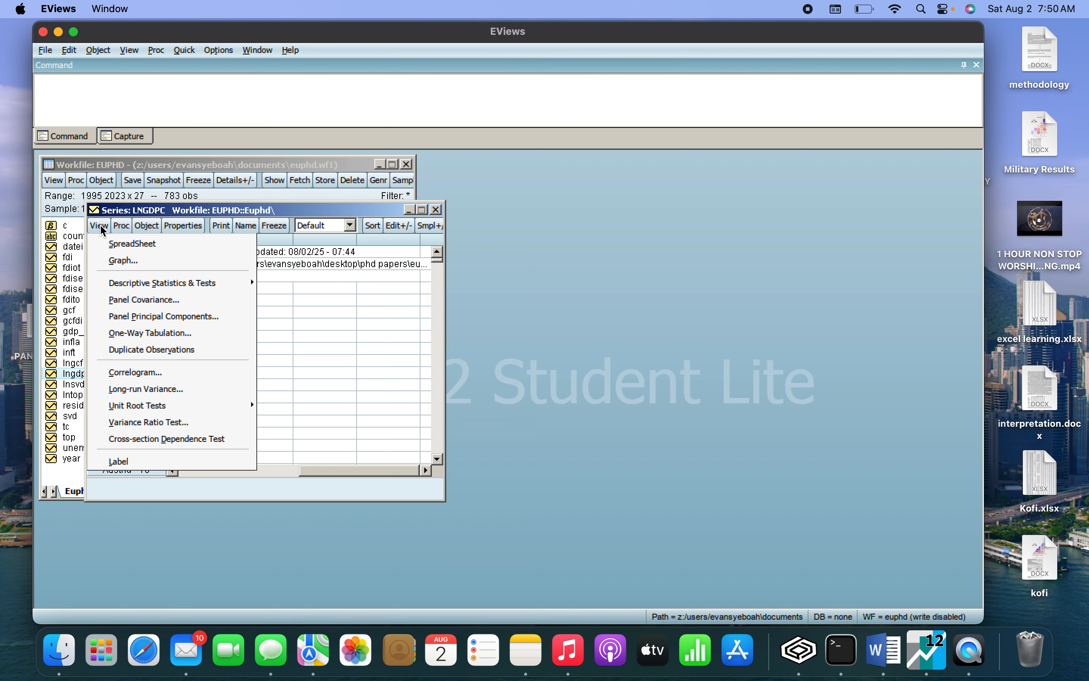
mouse_move(157, 406)
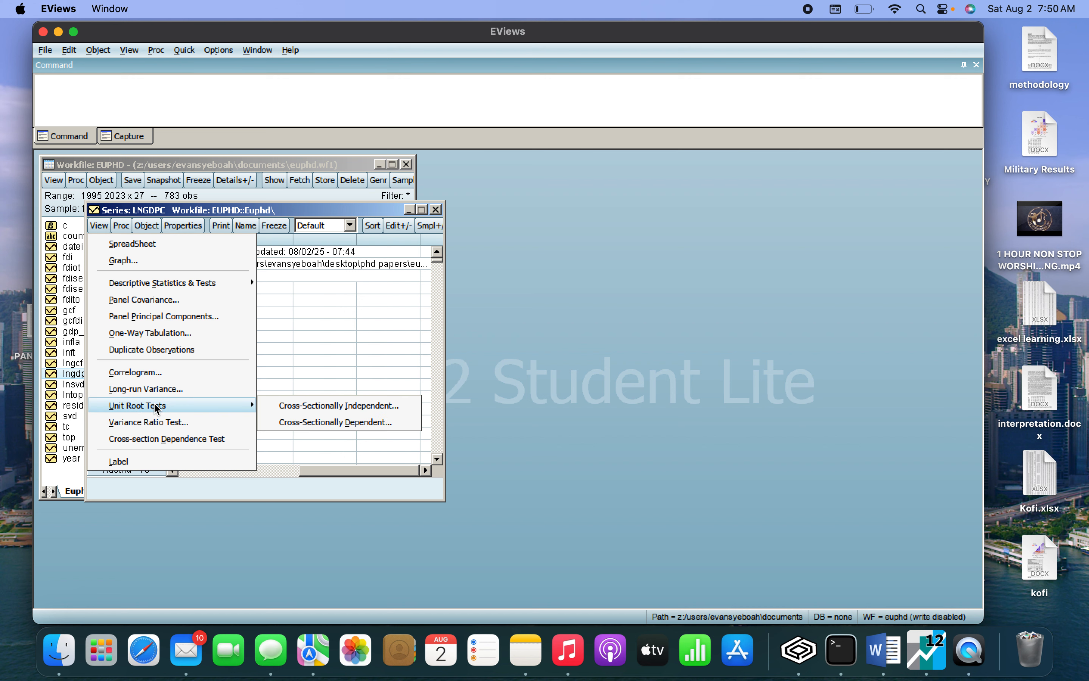
click(307, 407)
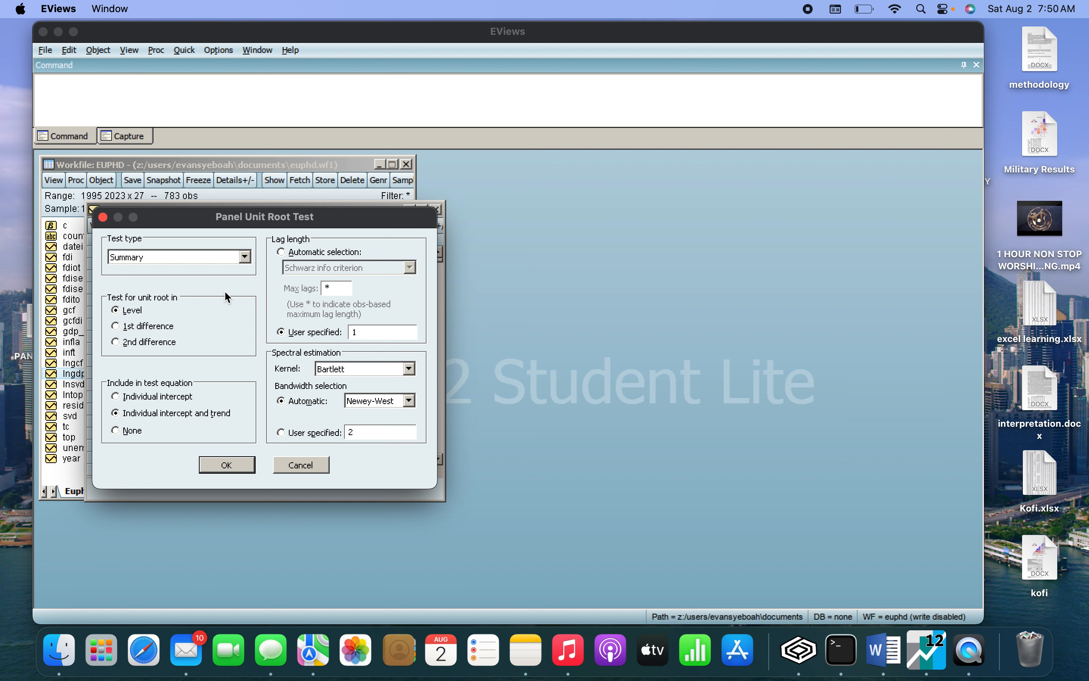
click(115, 397)
click(214, 465)
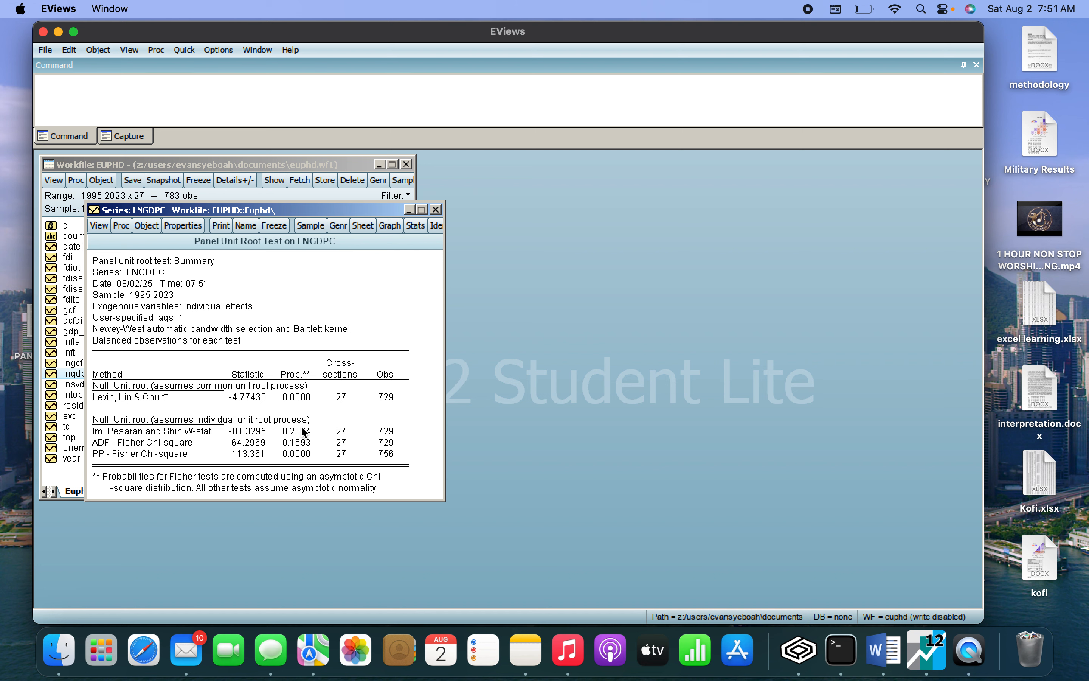
click(436, 210)
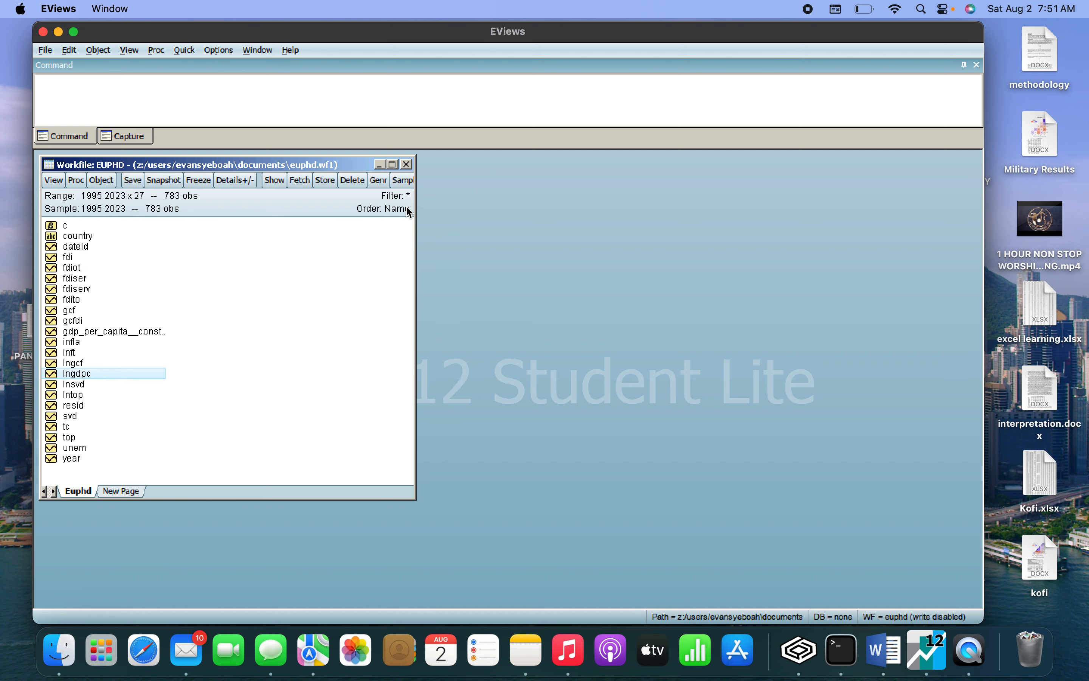
Generate the first-difference series with the equation lngdpc1=d(lngdpc) over the sample 1995 2023.
click(377, 183)
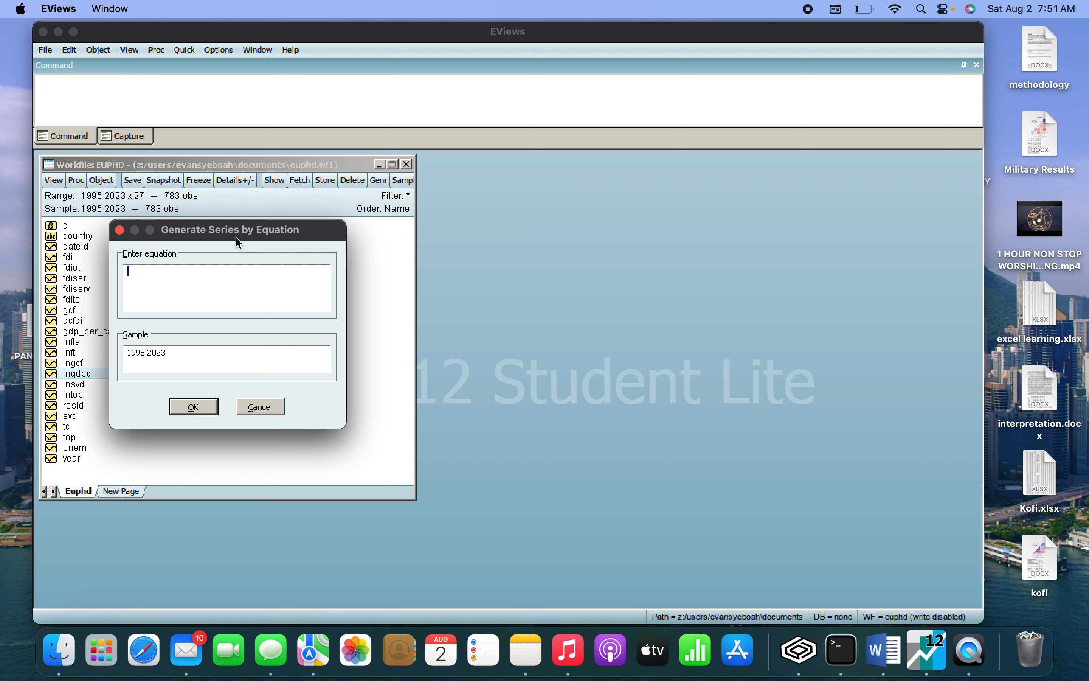
drag(238, 244, 461, 245)
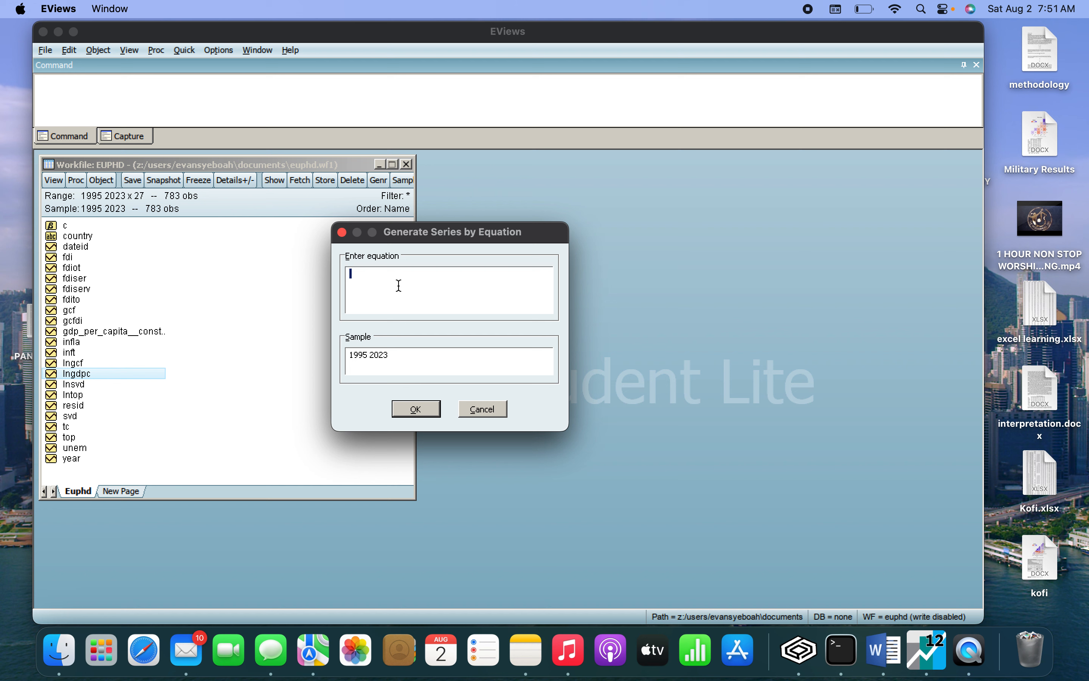
text(lg)
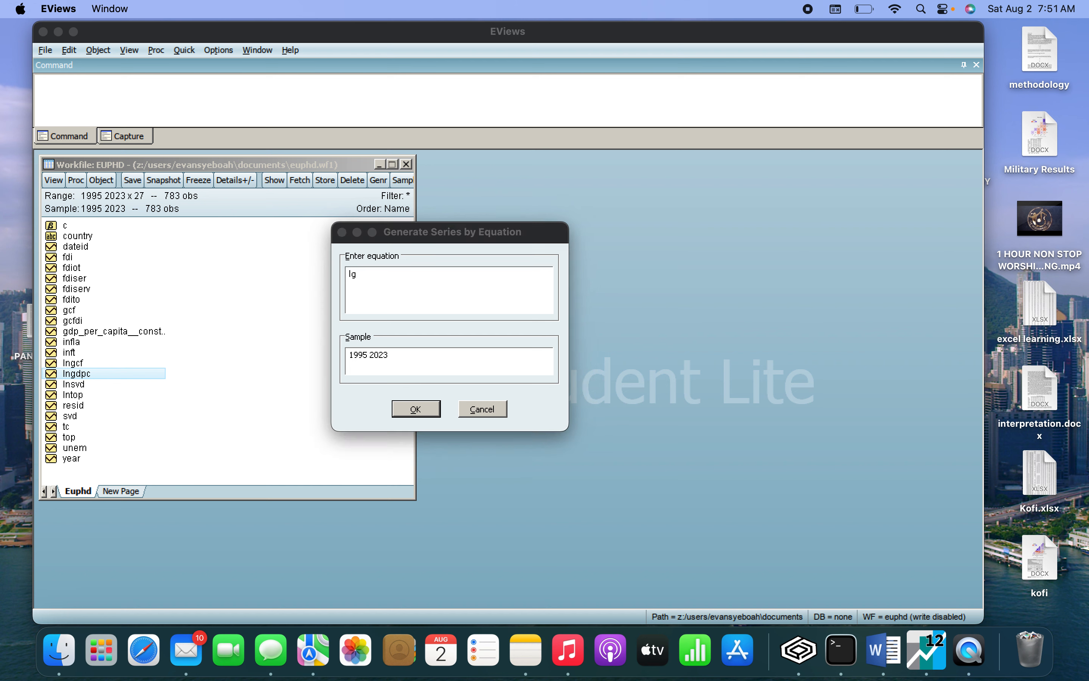
key(BackSpace)
text(ng)
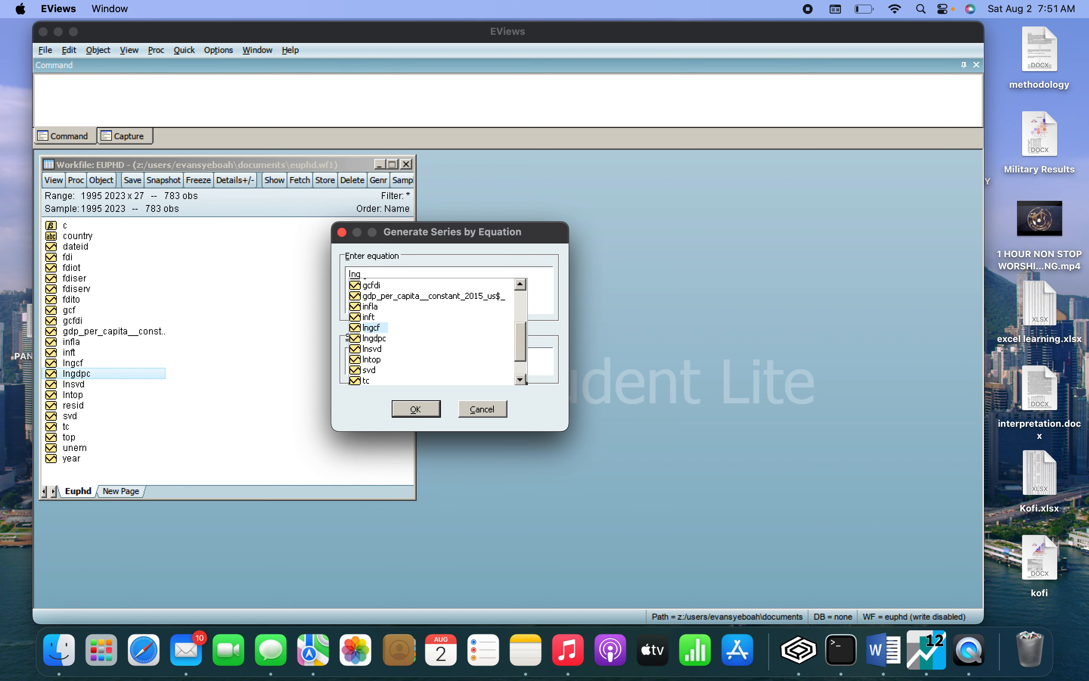
click(383, 341)
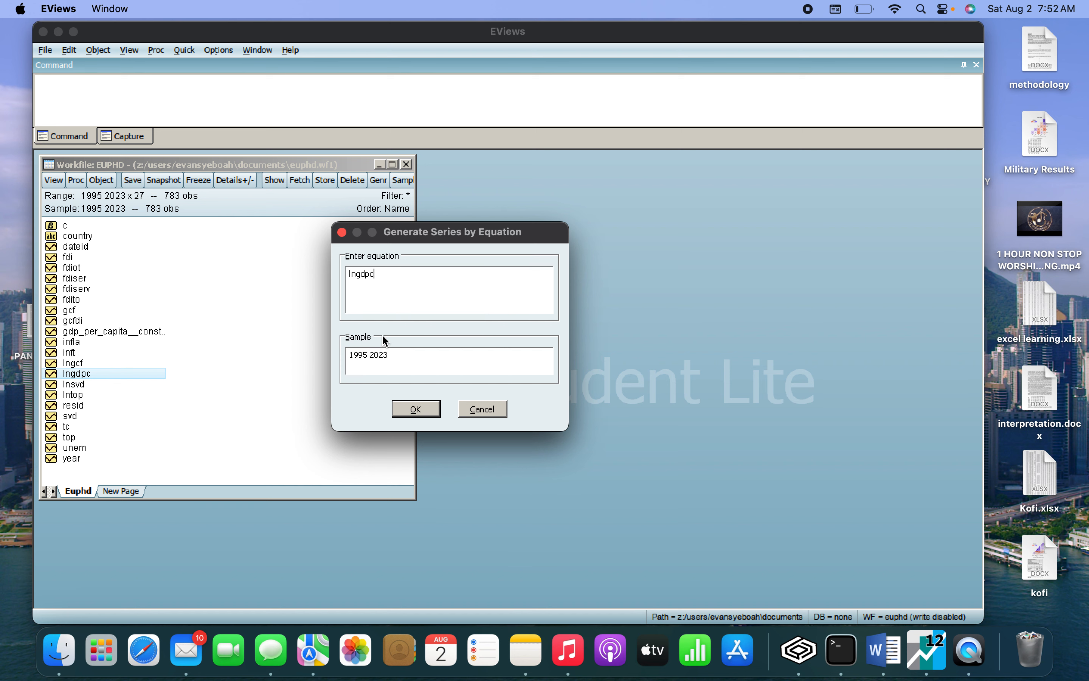
text(1 =d)
key(Return)
key(BackSpace)
key(BackSpace)
key(BackSpace)
key(BackSpace)
key(BackSpace)
text(l)
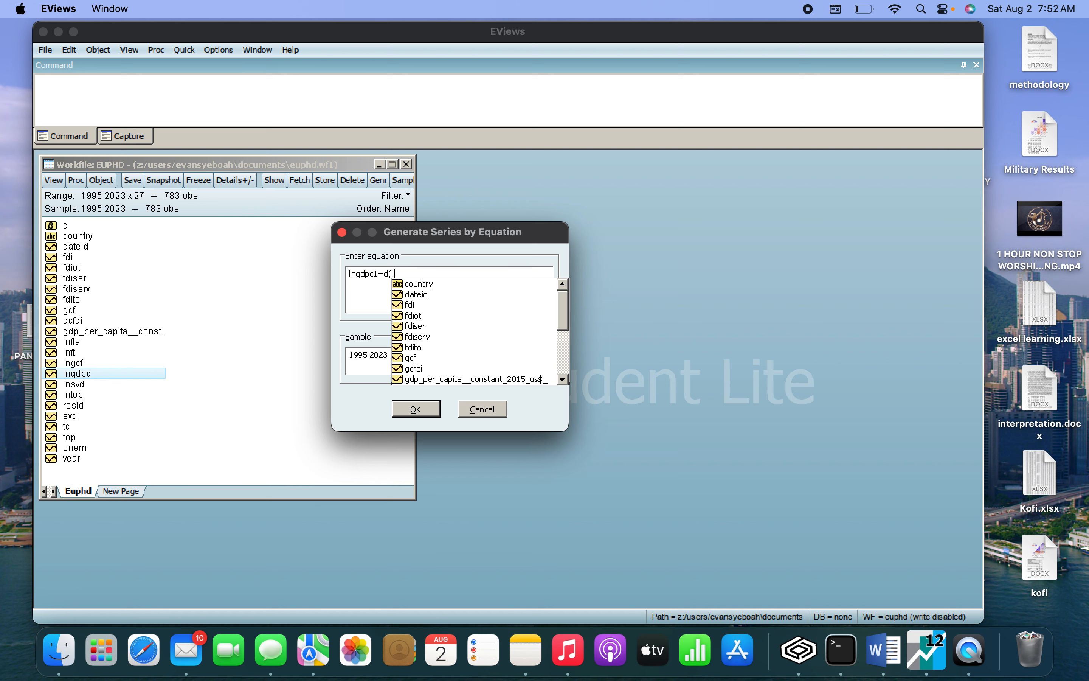
text(n)
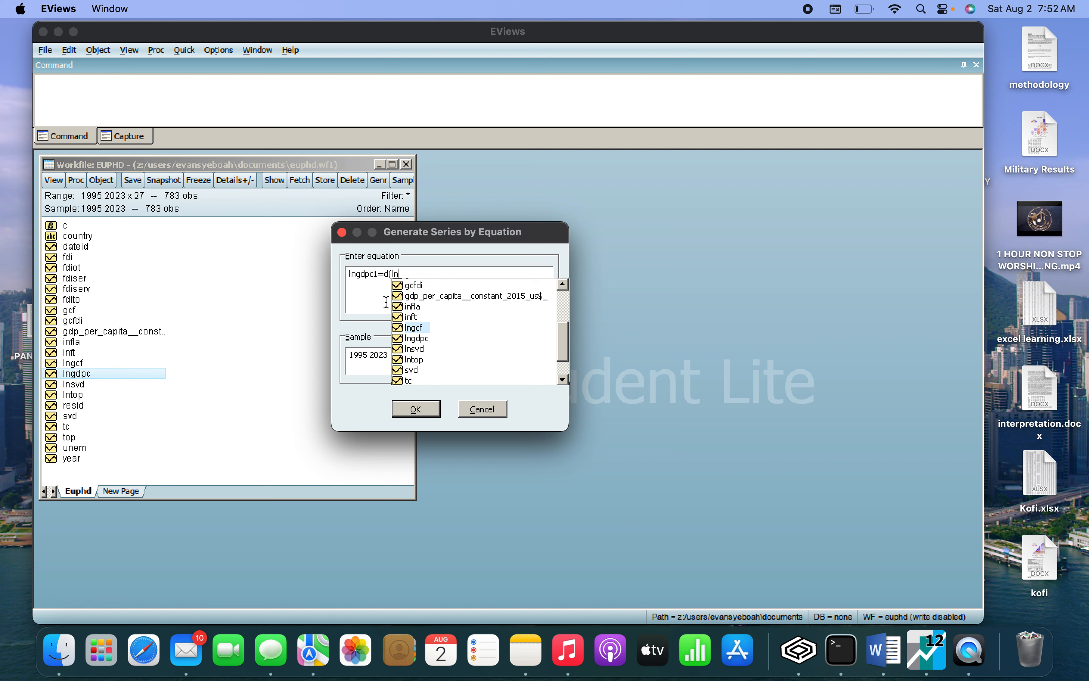
click(414, 338)
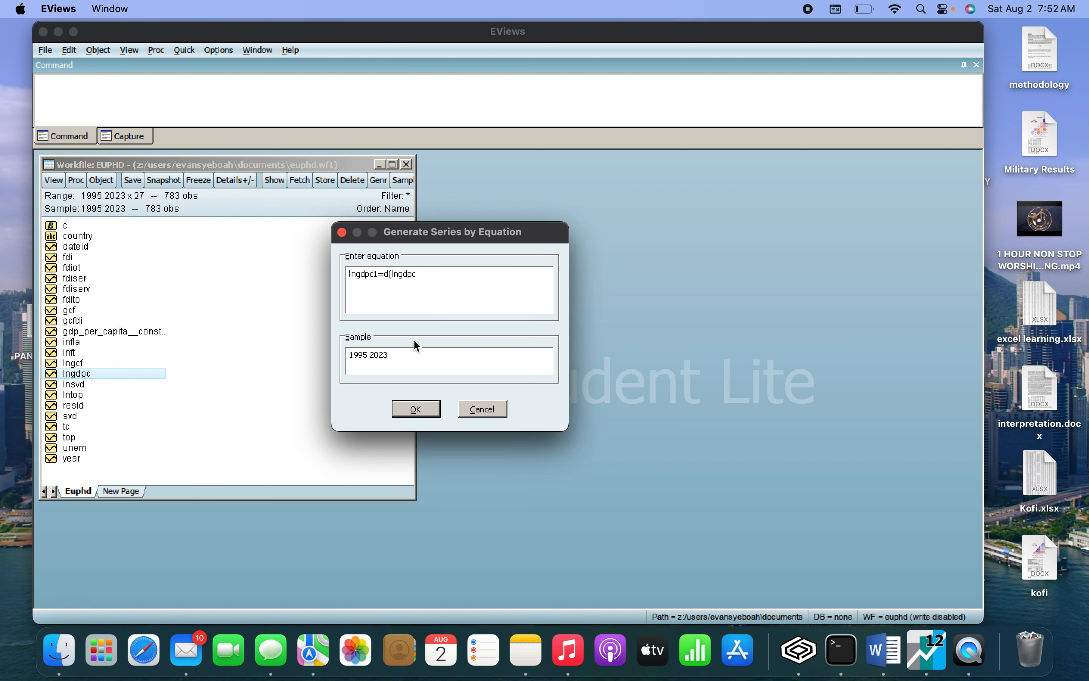
text())
click(415, 410)
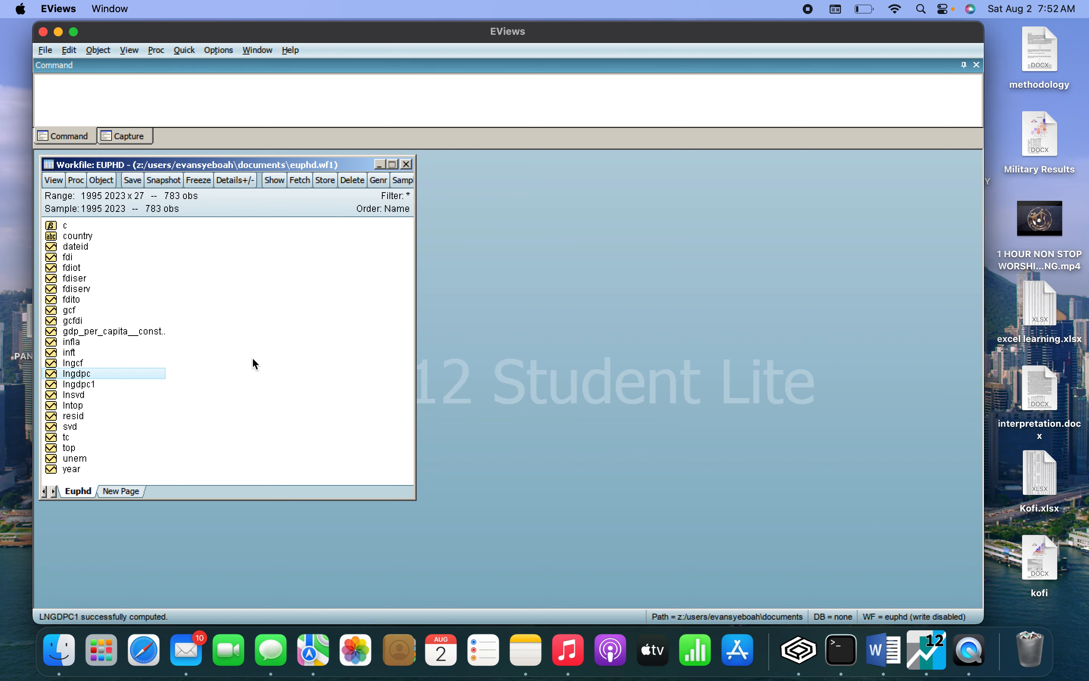
Open the lngdpc1 series and run a cross-sectionally independent Summary unit root test at level with individual intercept and a user-specified lag of 1.
click(80, 384)
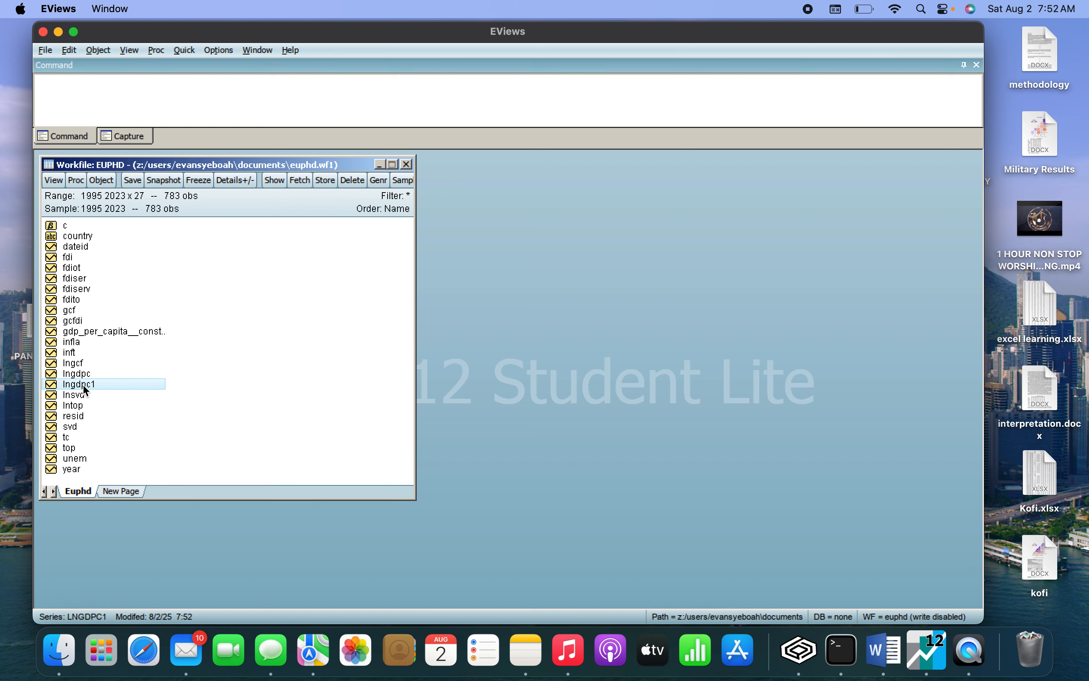
double_click(85, 388)
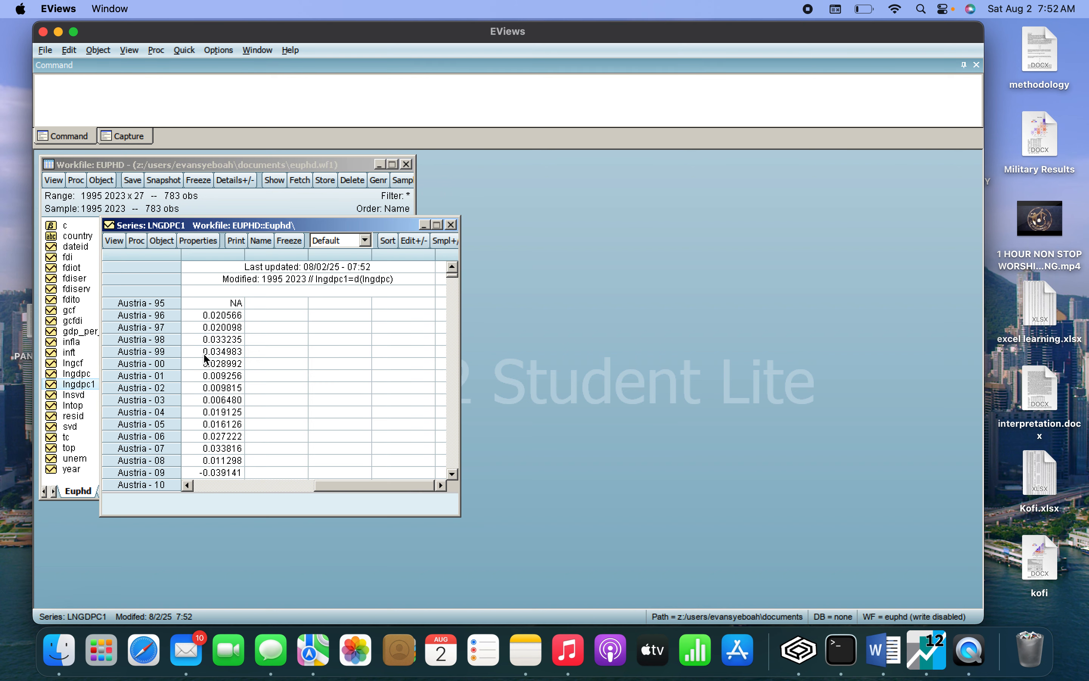
scroll(202, 353, down, 5)
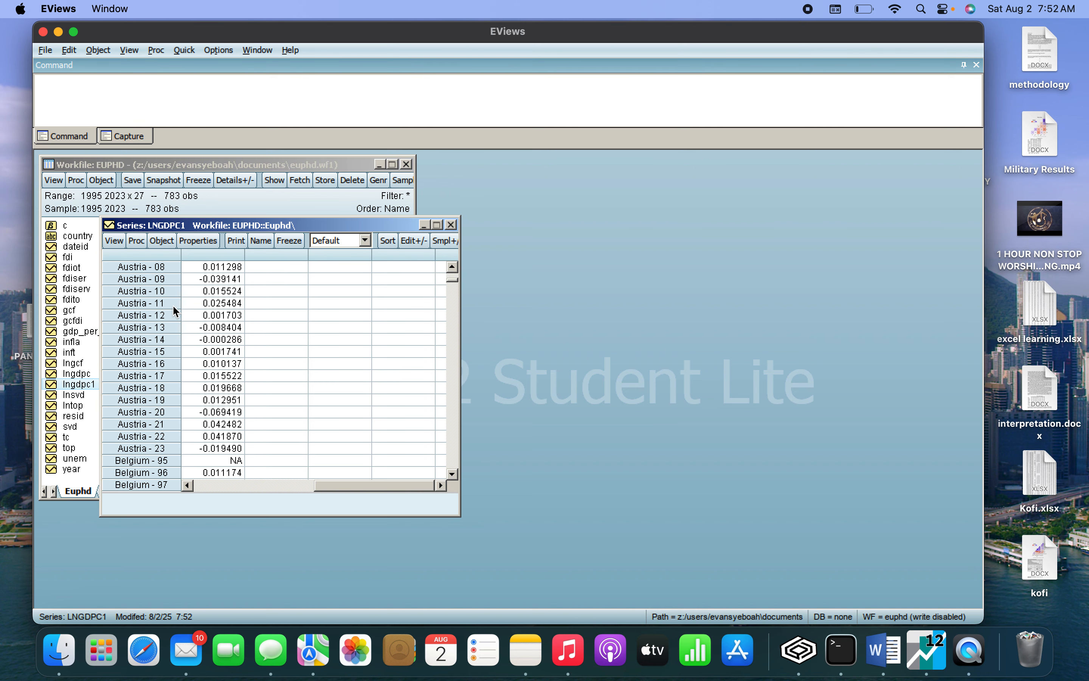
click(118, 238)
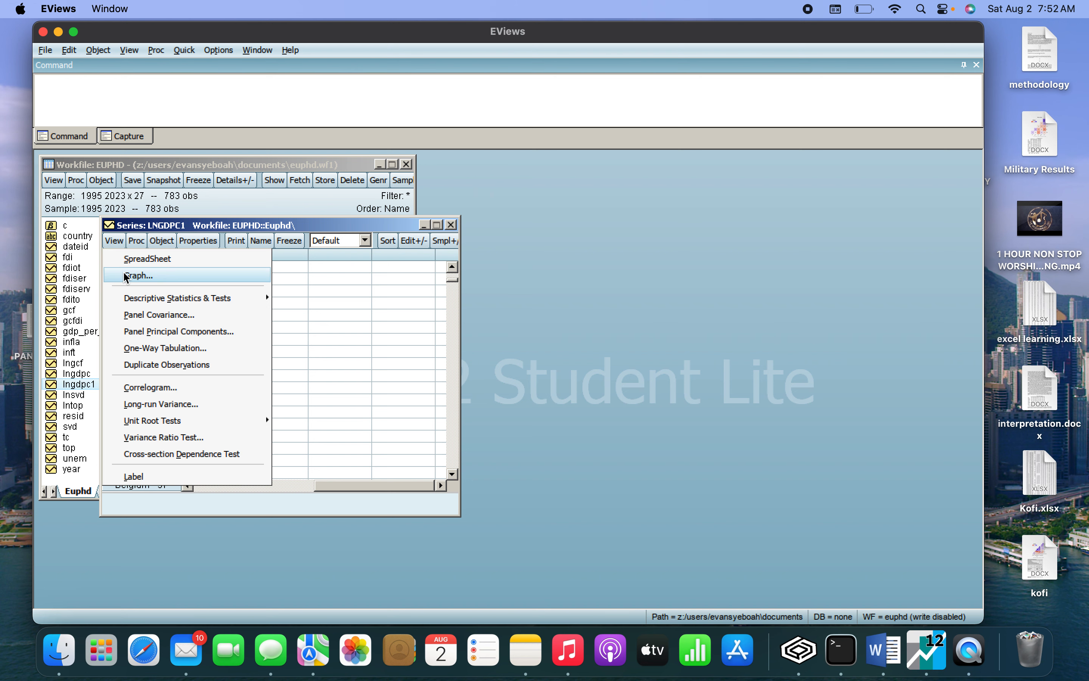
mouse_move(154, 424)
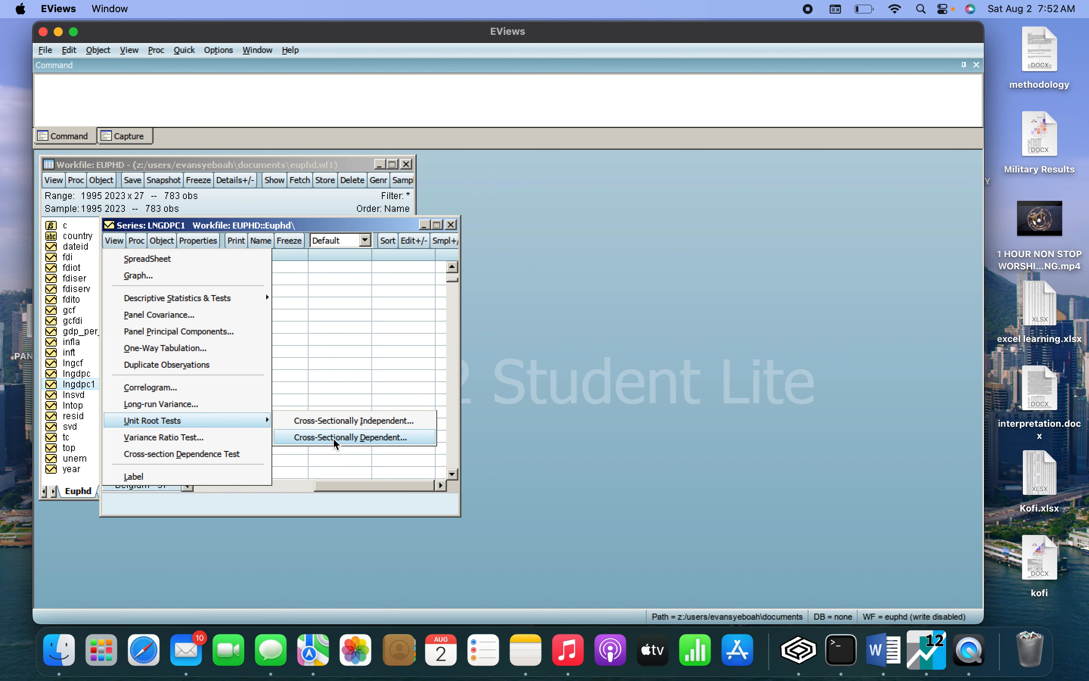
click(344, 420)
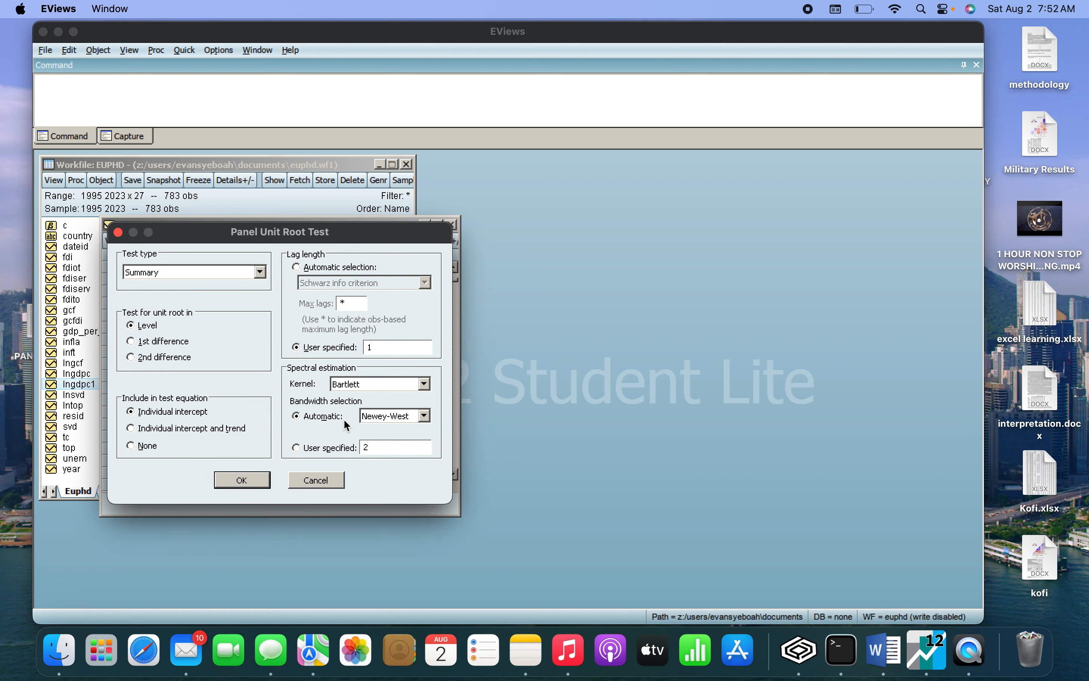
click(260, 272)
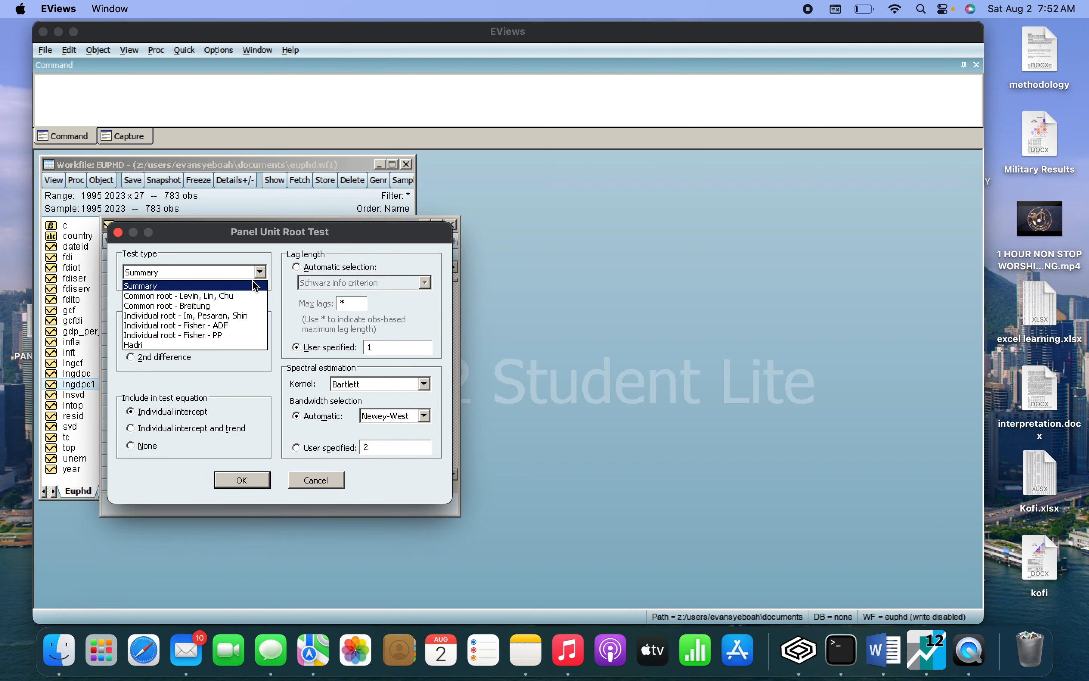
click(279, 345)
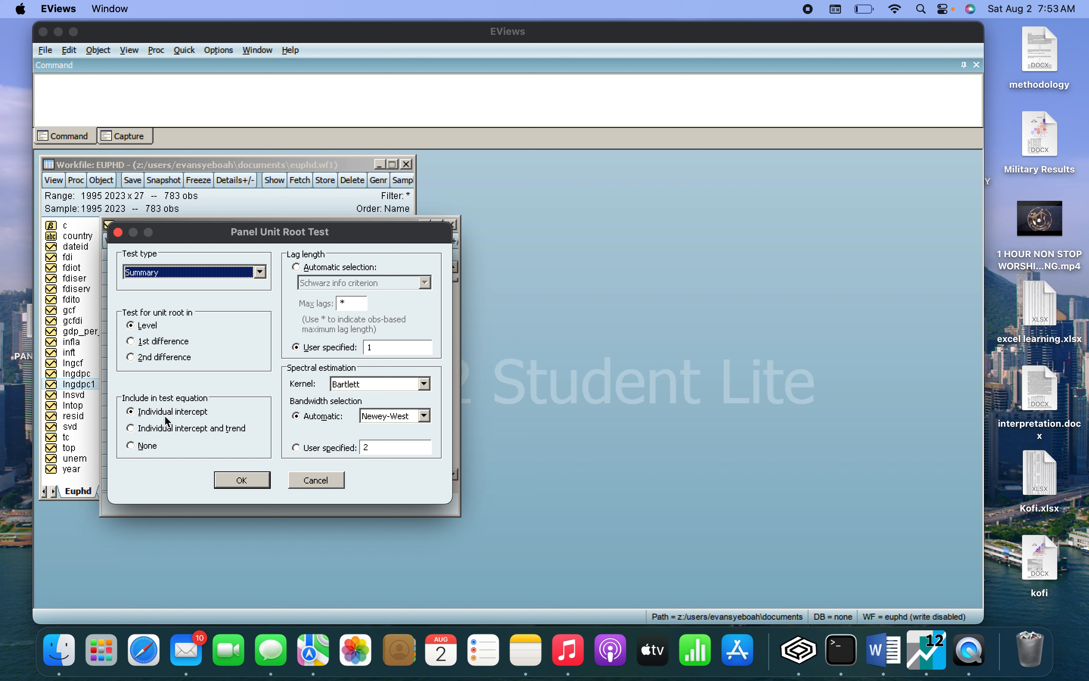
click(239, 484)
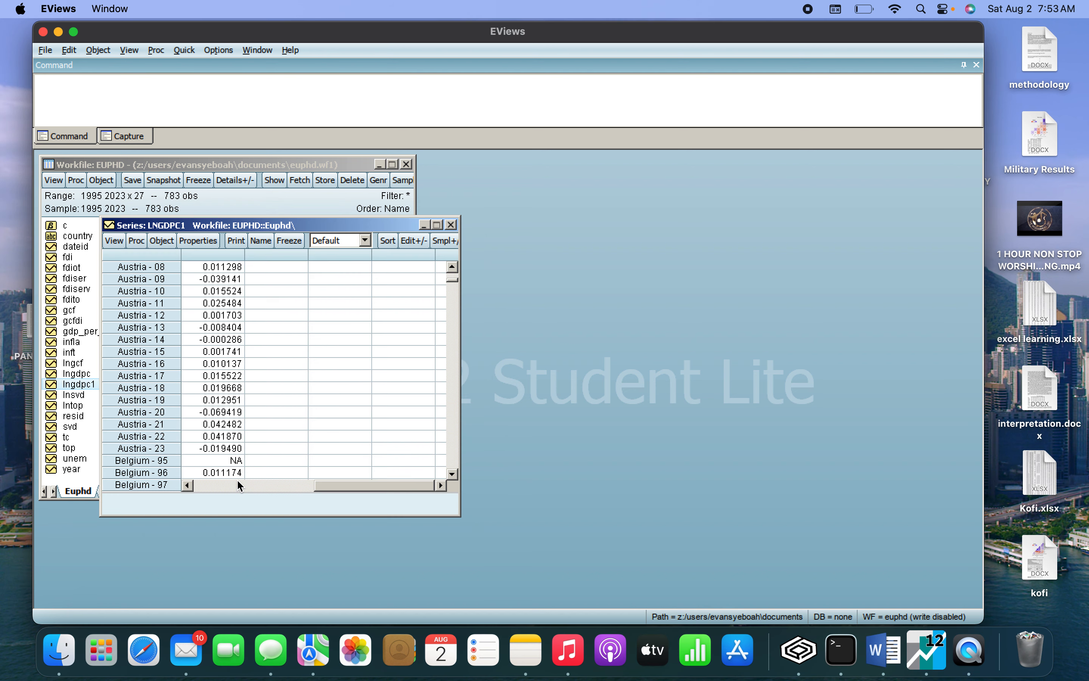